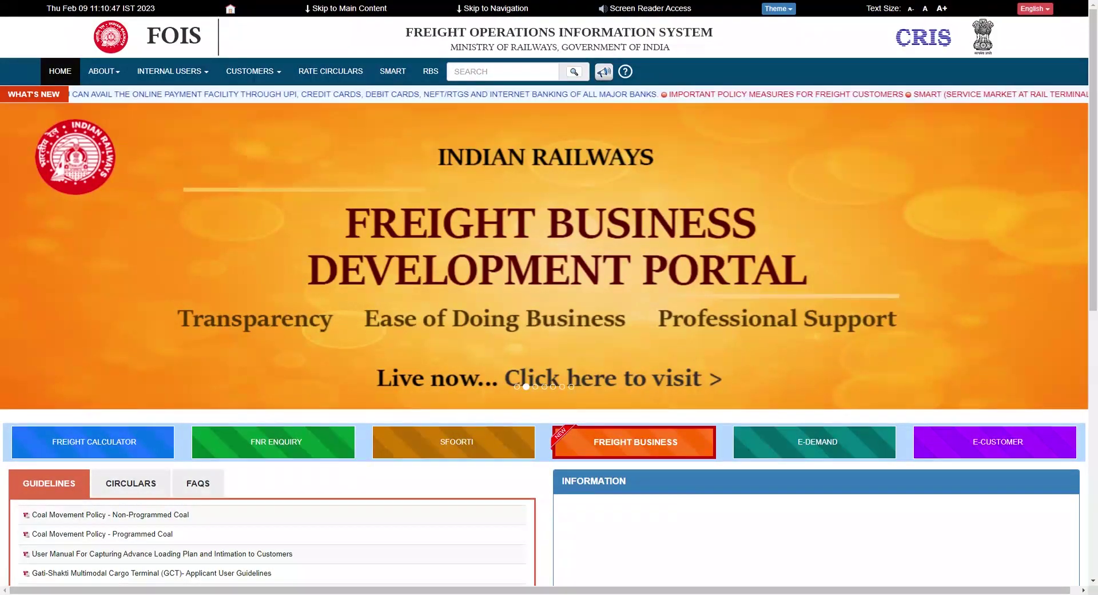
- Go to the Web Reports login page via the INTERNAL USERS menu
click(198, 74)
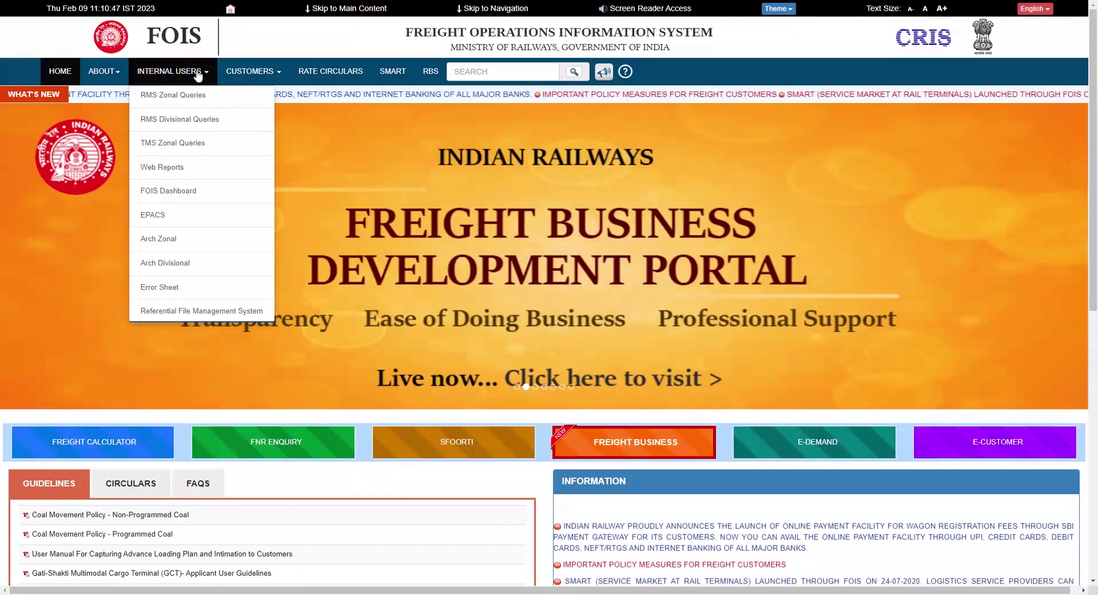
click(194, 166)
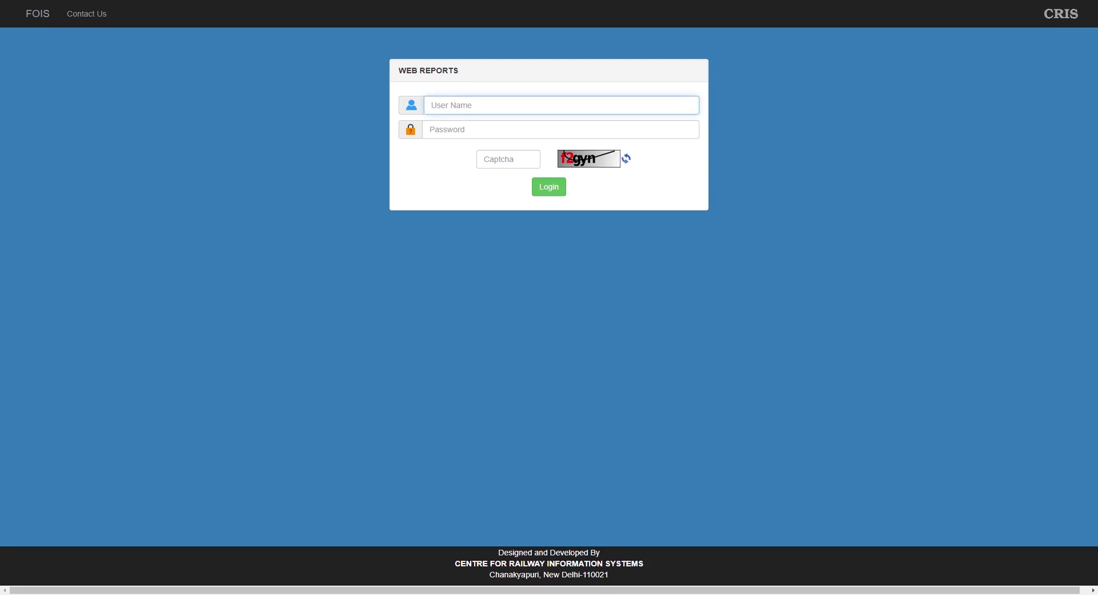
- Enter the user name, account password and captcha text, then submit the login
click(429, 129)
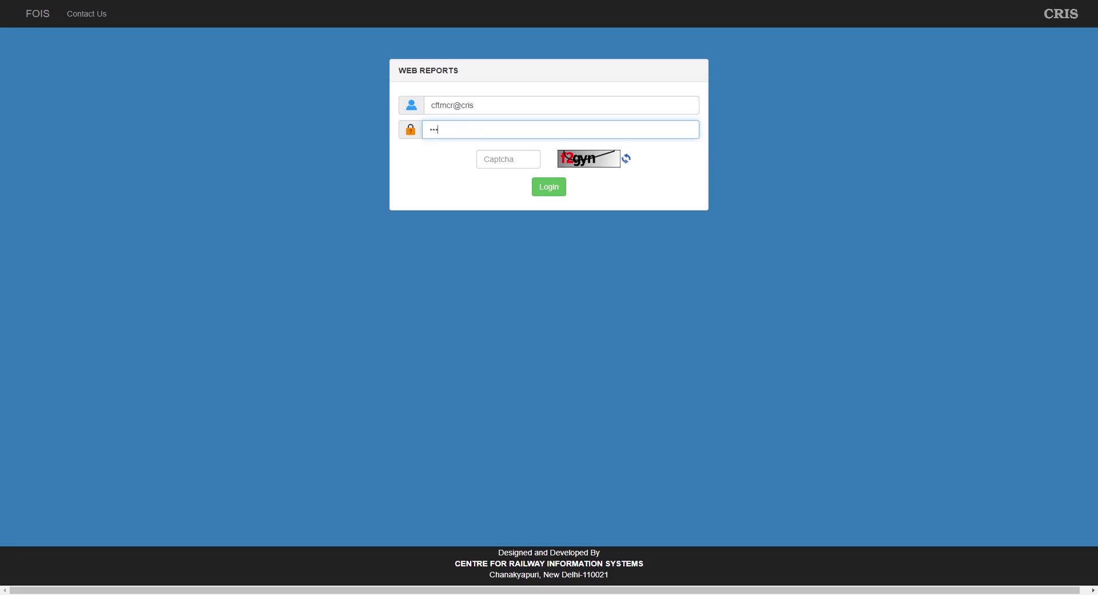
click(508, 159)
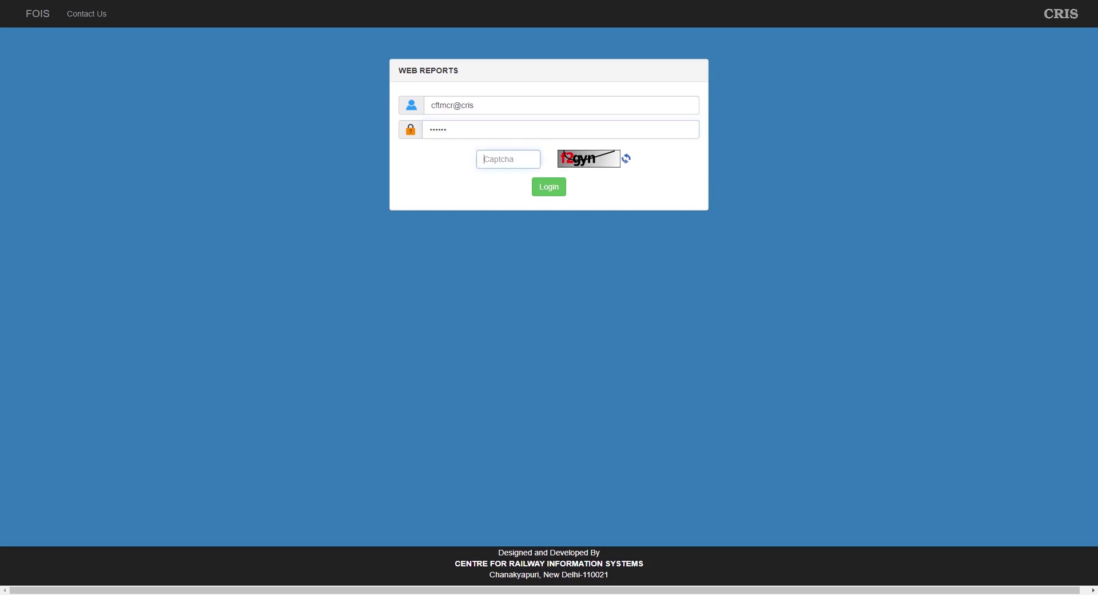
text(1)
click(550, 190)
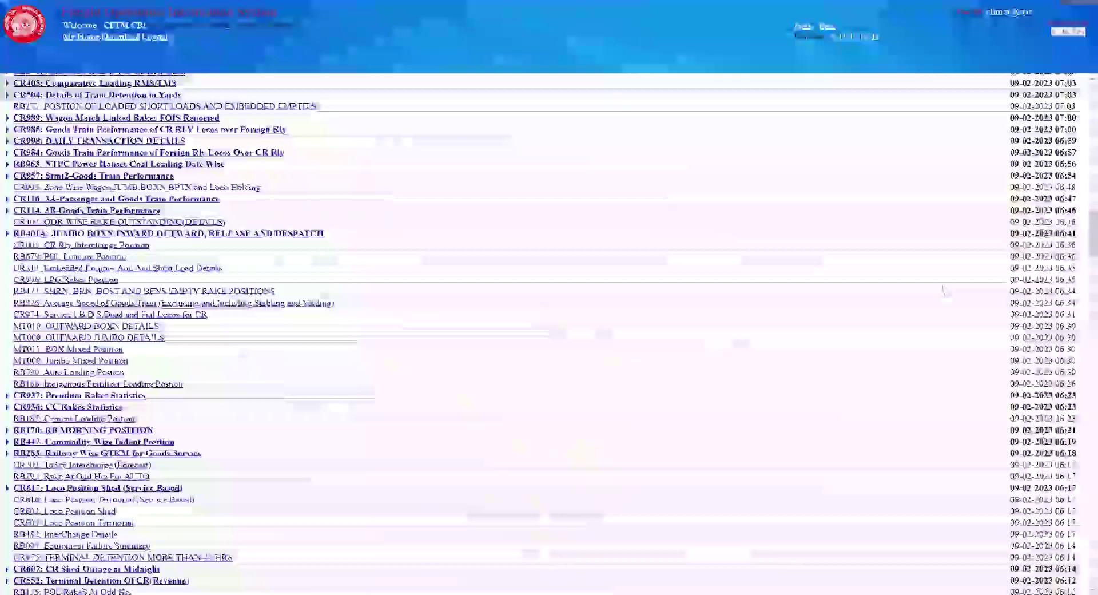
scroll(951, 316, down, 20)
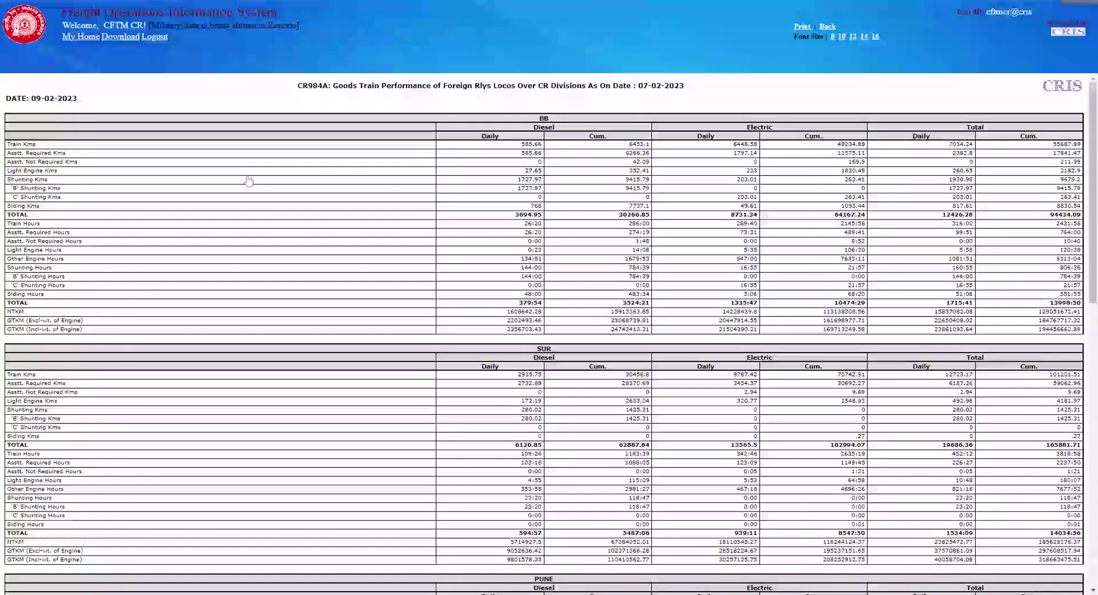
- Scroll through the opened reports such as CR984A, DO002 and CR205
scroll(288, 235, down, 10)
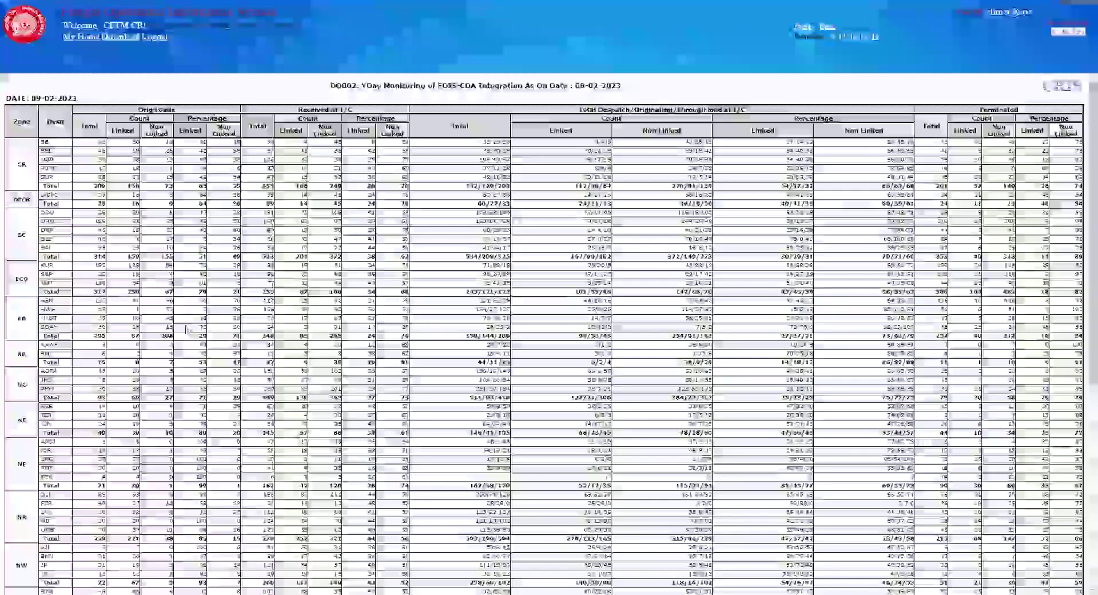
scroll(228, 347, down, 6)
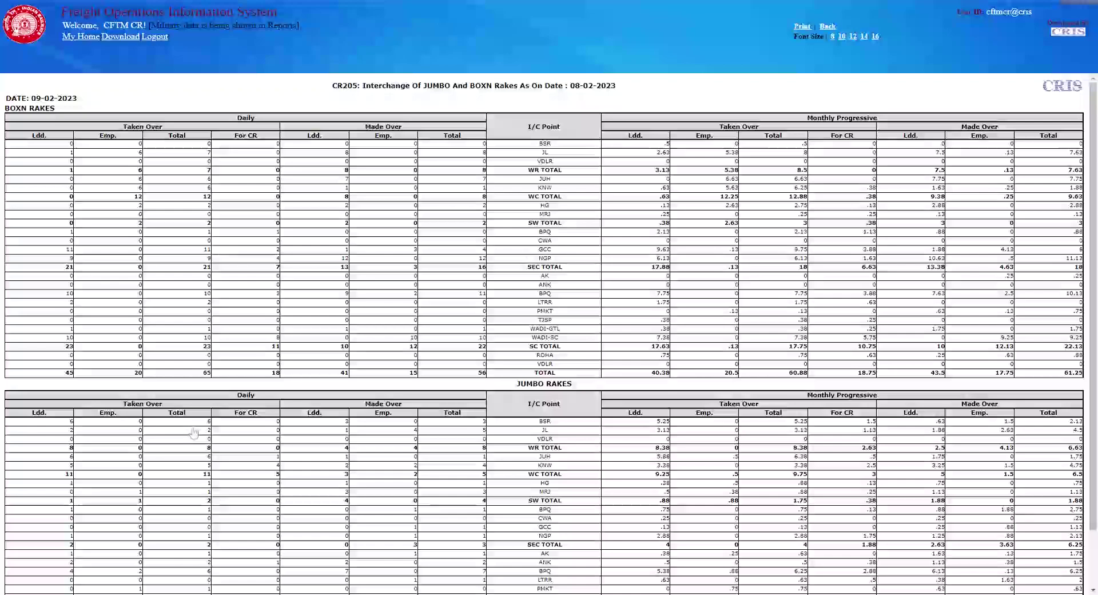
scroll(392, 400, down, 5)
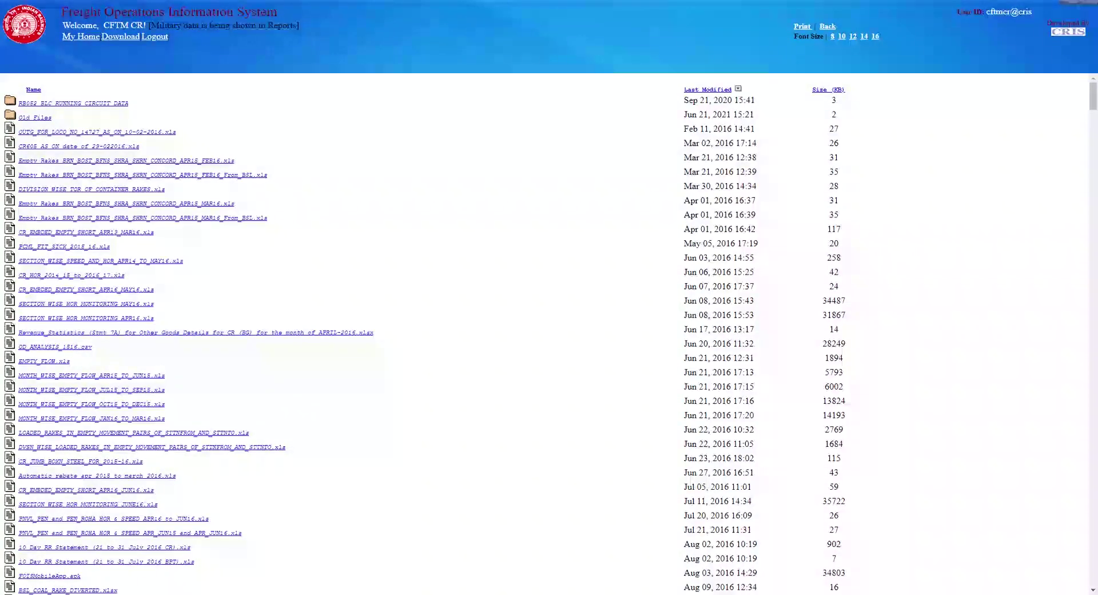
- Download the OUTG_FOR_LOCO and Empty Rakes .xls files, dismissing the download bar after each
click(136, 135)
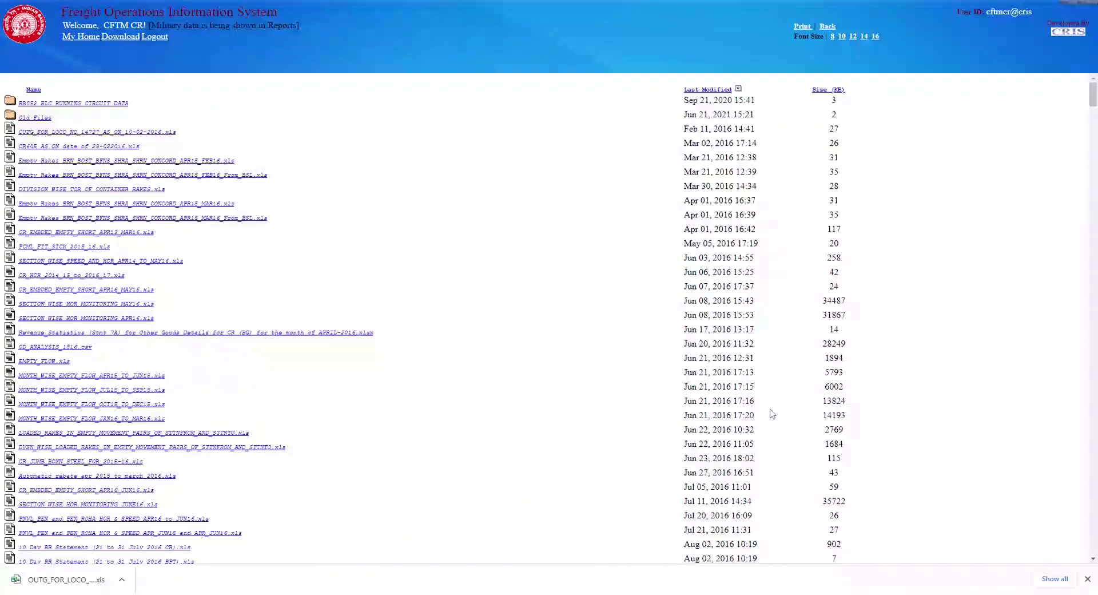
click(1087, 579)
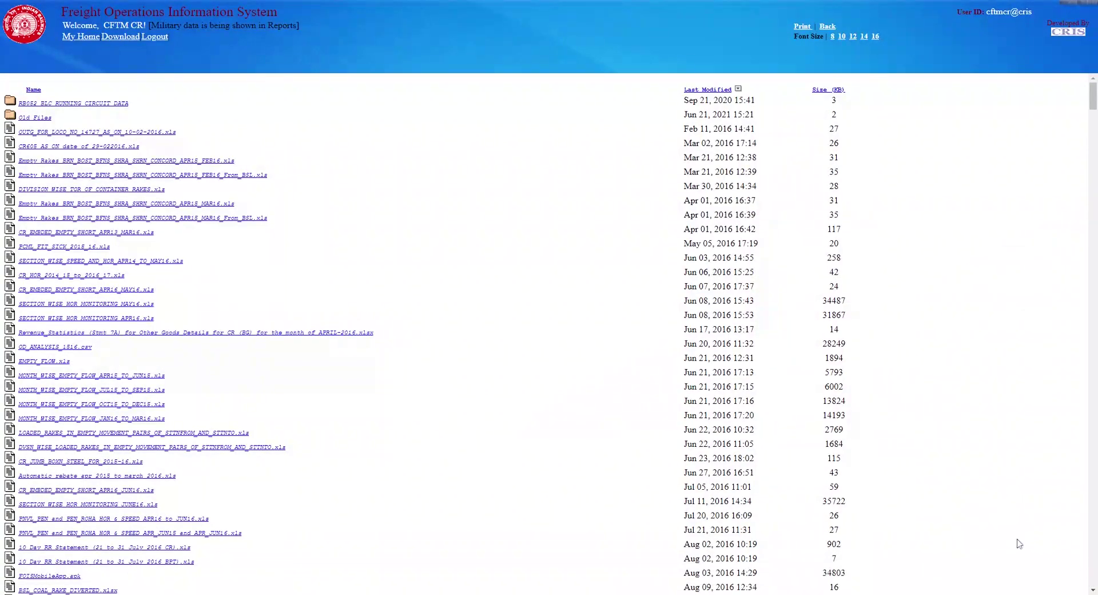
click(133, 175)
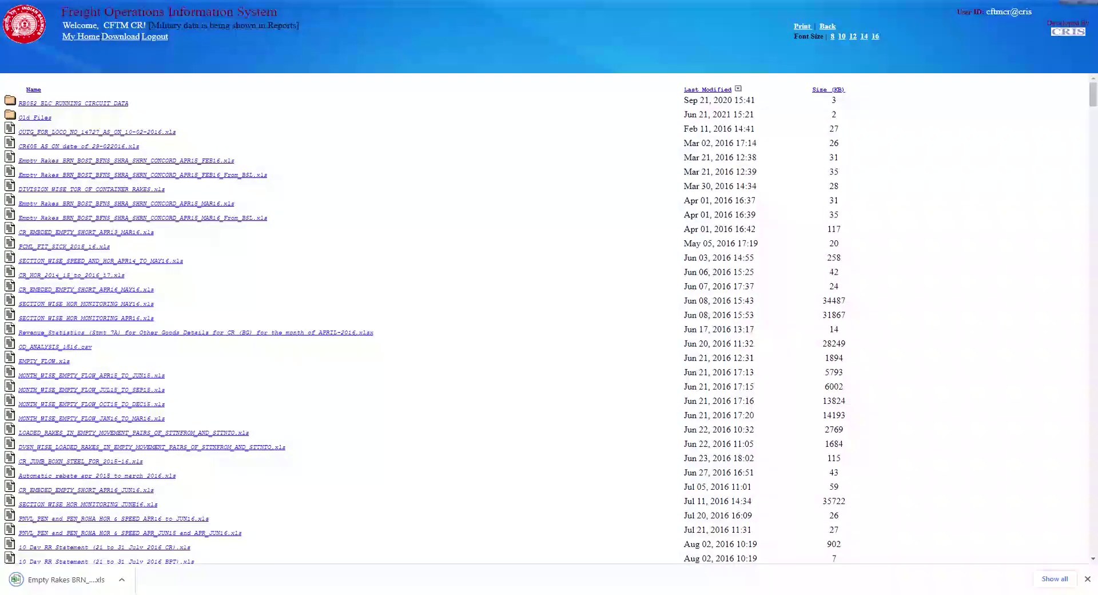
click(1087, 579)
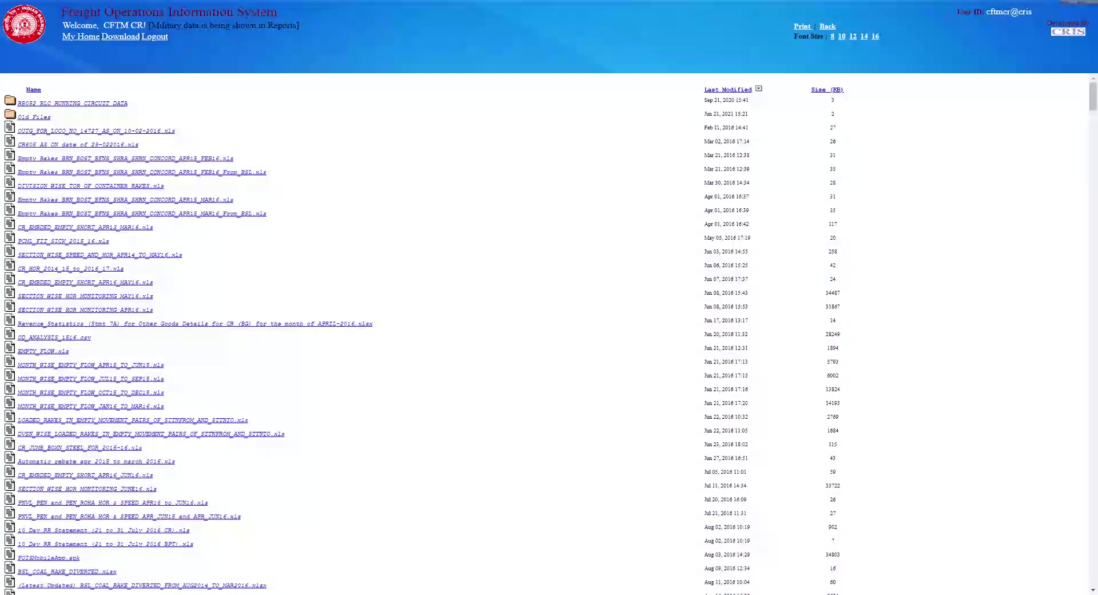
- Switch the page font size to 16
click(876, 40)
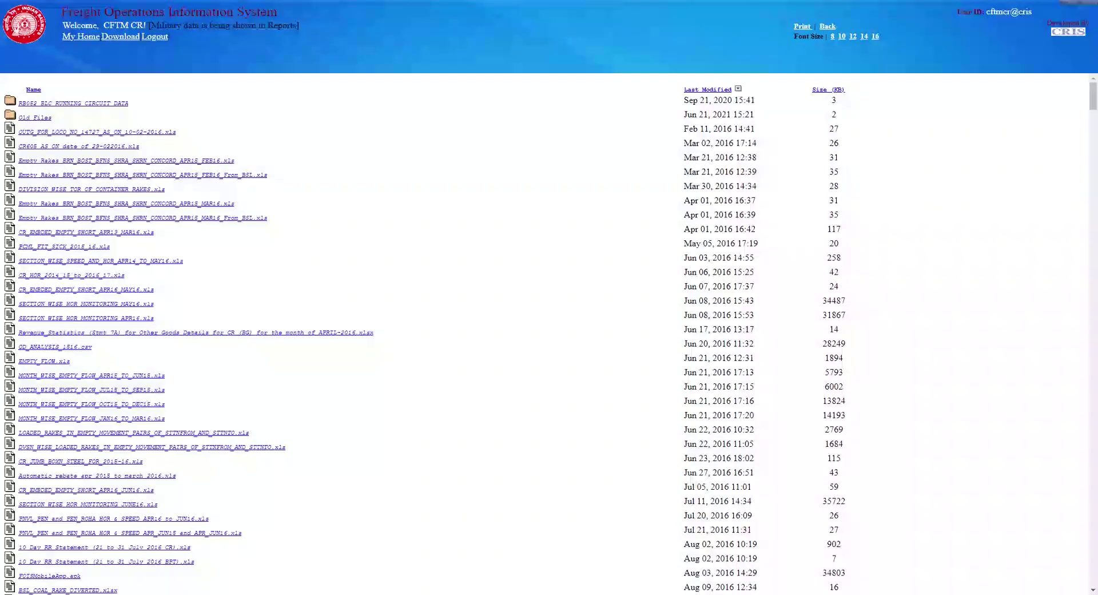
- Open the Chrome print dialog for the Download listing
click(802, 28)
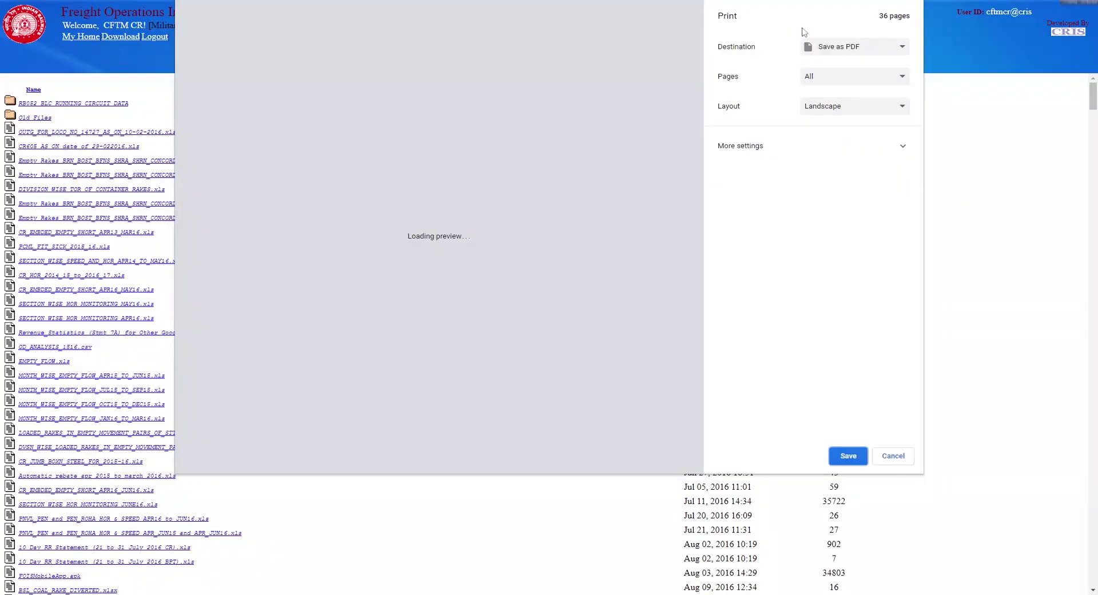